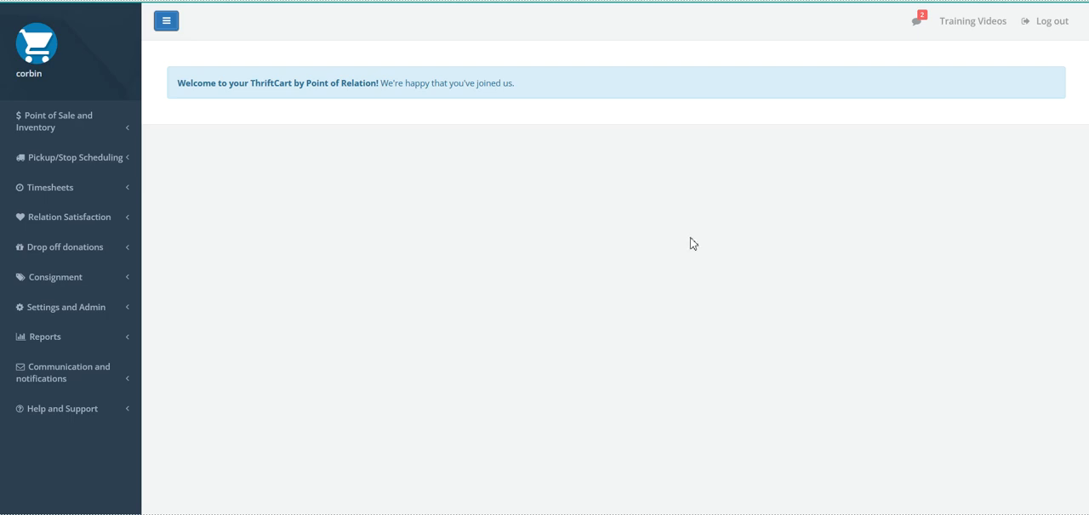
- Start adding a new inventory item that has an existing barcode, using barcode 198718970
{"action": "left_click", "coordinate": [81, 129]}
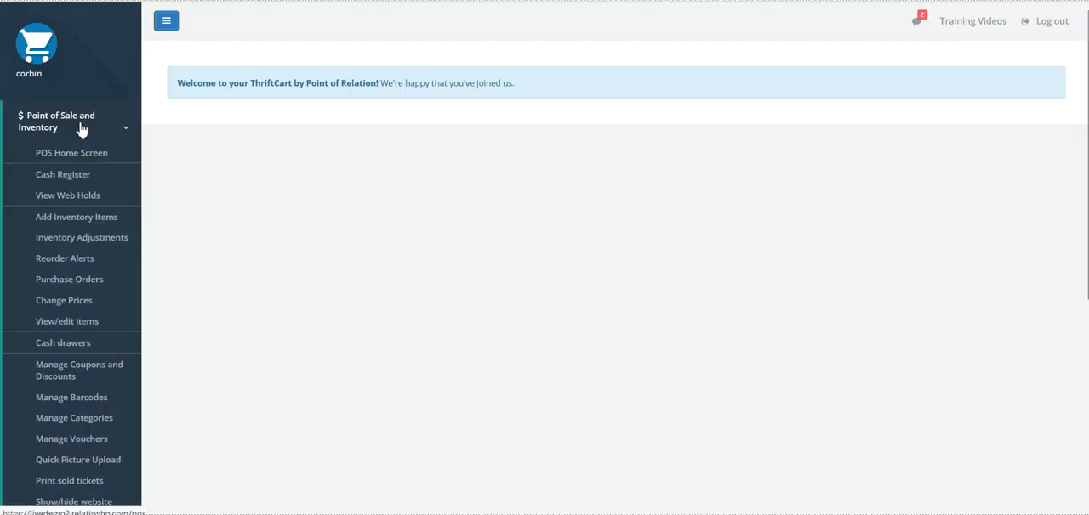
{"action": "left_click", "coordinate": [74, 223]}
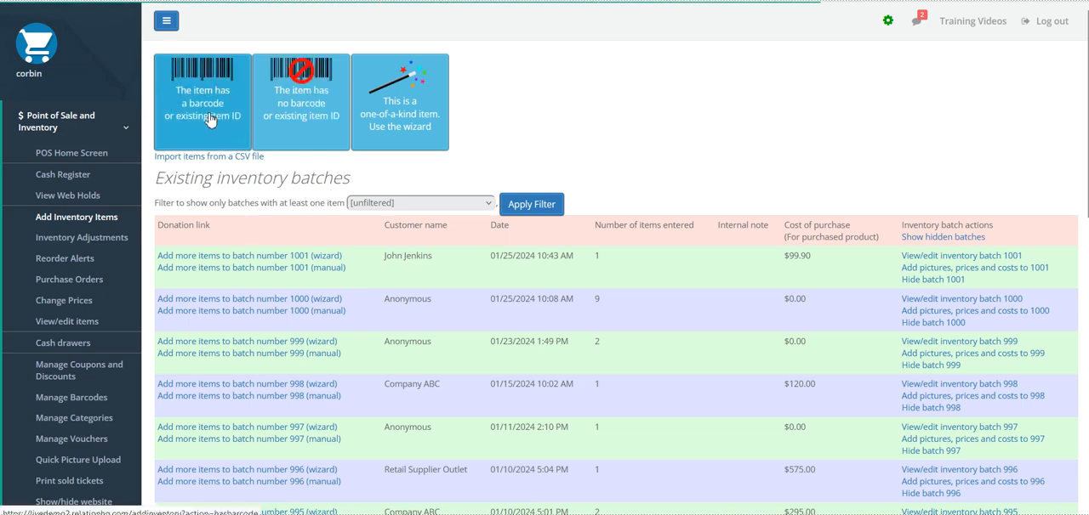
{"action": "left_click", "coordinate": [358, 148]}
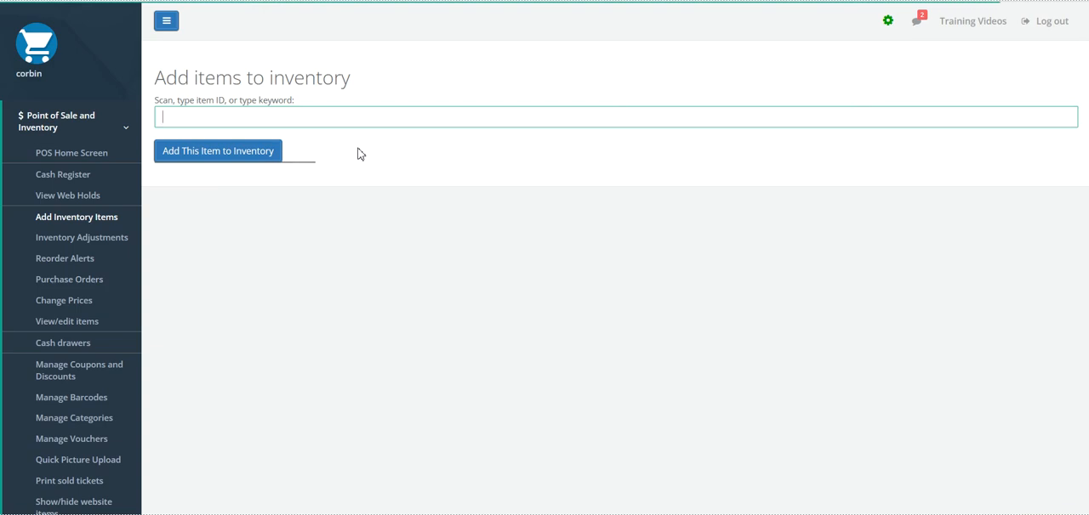
{"action": "type", "text": "198718970"}
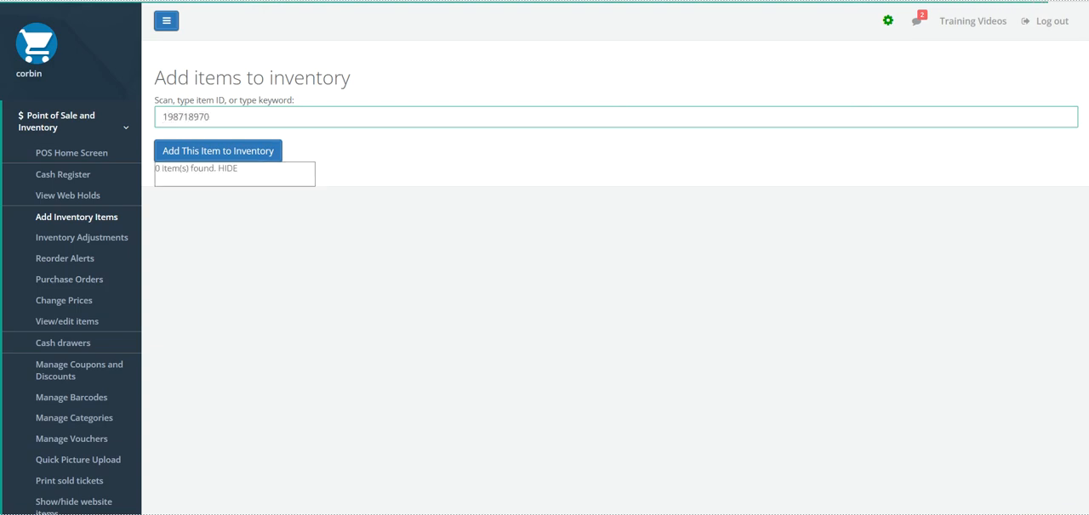
{"action": "left_click_drag", "start_coordinate": [226, 122], "coordinate": [82, 122]}
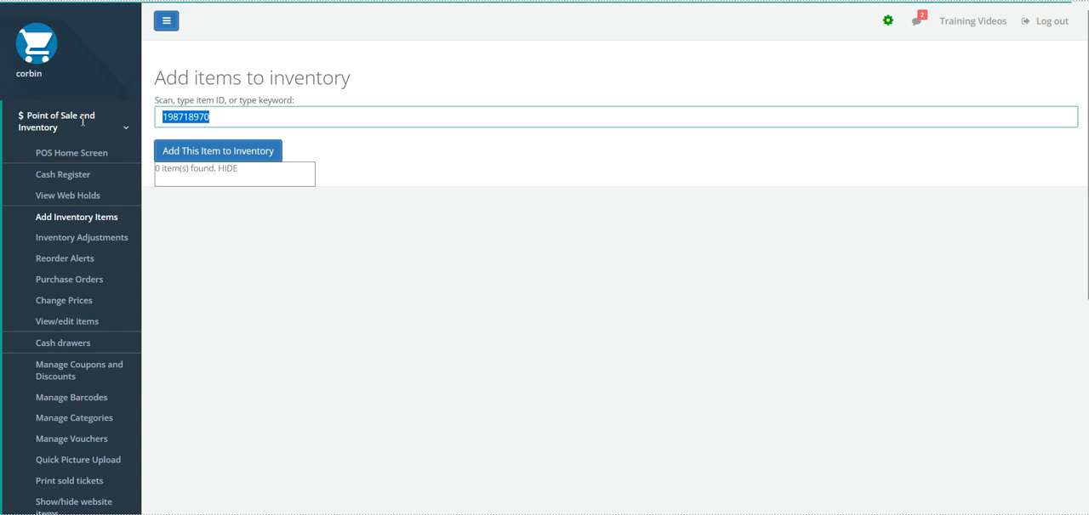
{"action": "left_click", "coordinate": [426, 146]}
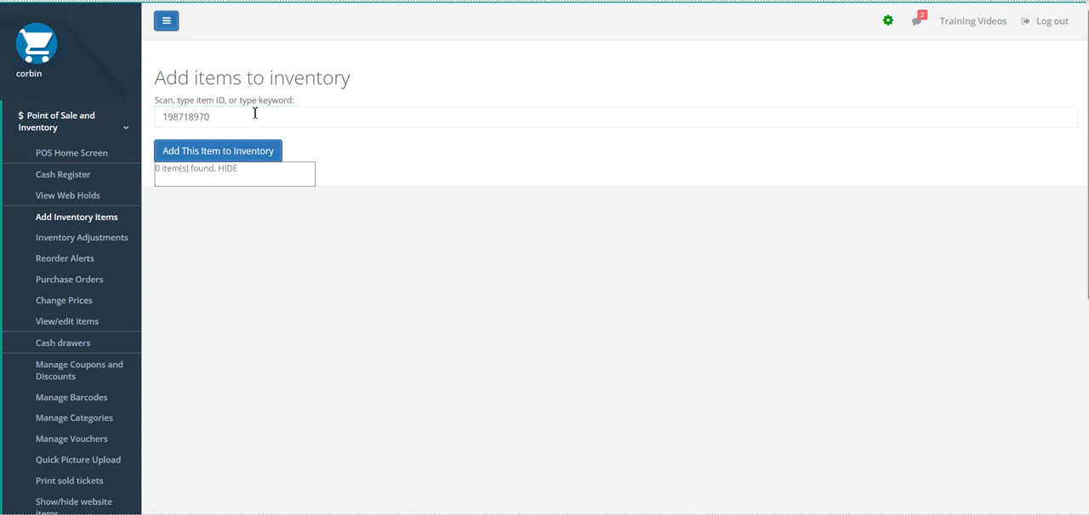
{"action": "left_click", "coordinate": [248, 158]}
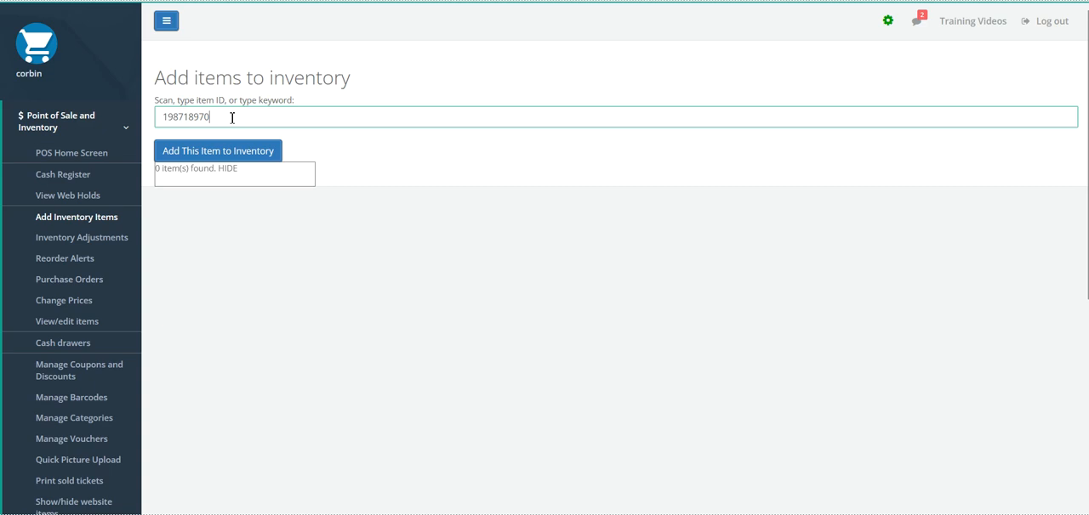
{"action": "key", "text": "Return"}
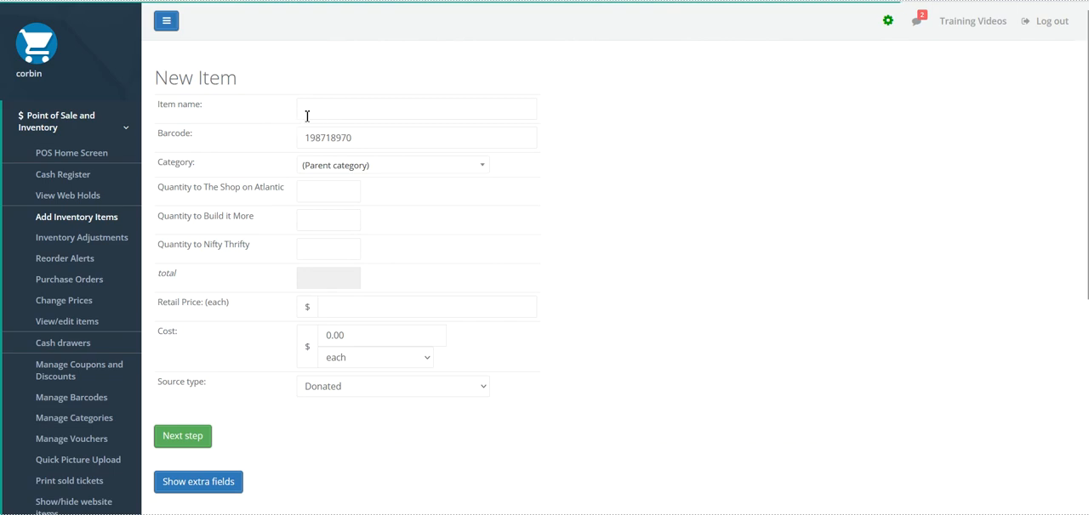
- Name the new item "Brown cowboy hat" and assign it to the Accessories category
{"action": "left_click_drag", "start_coordinate": [202, 104], "coordinate": [144, 113]}
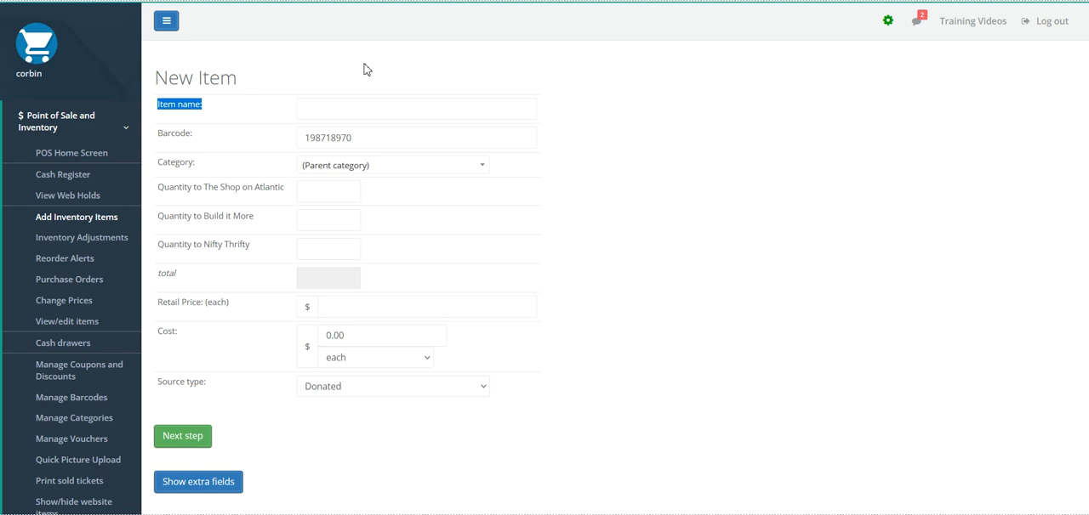
{"action": "left_click", "coordinate": [337, 108]}
{"action": "type", "text": "Brown cowboy hat"}
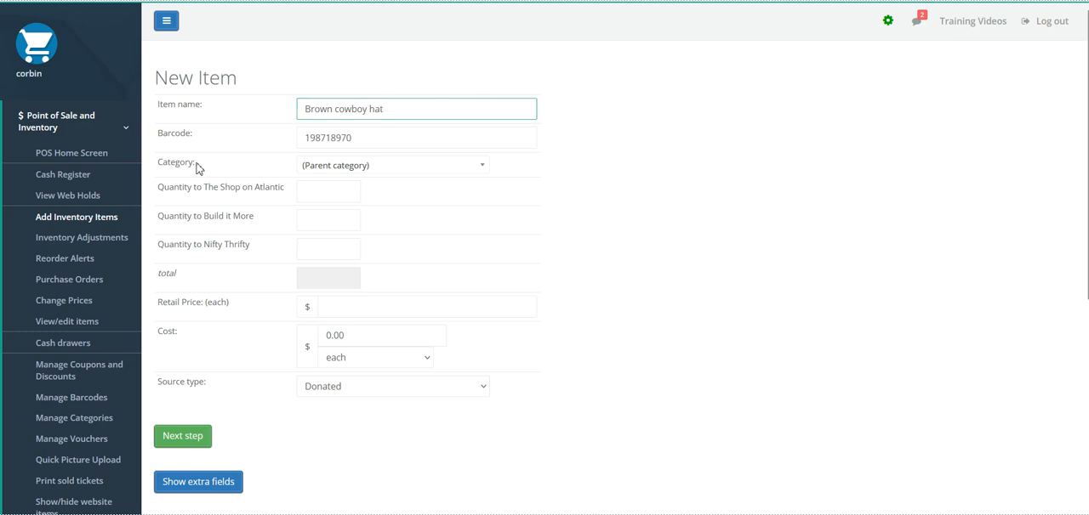
{"action": "left_click", "coordinate": [427, 170]}
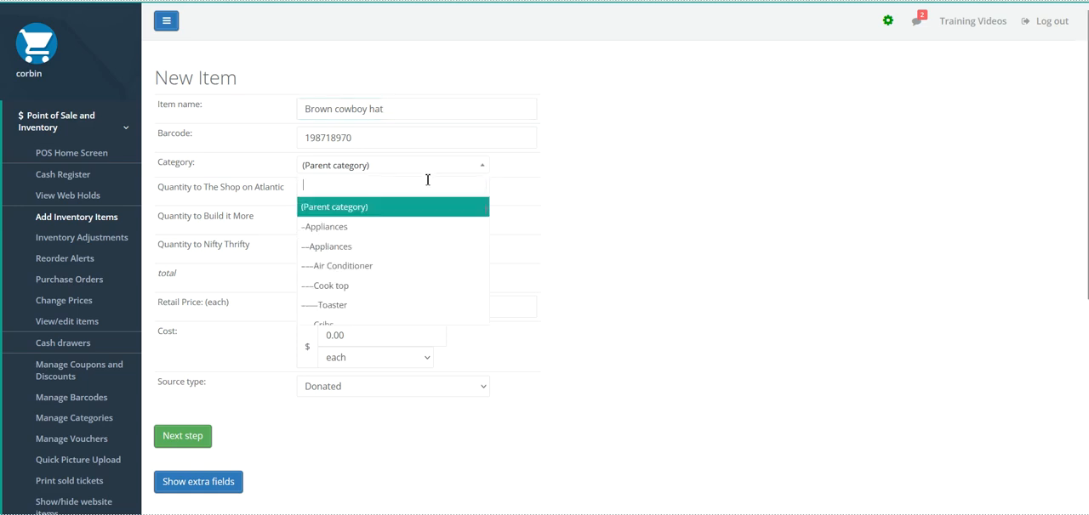
{"action": "type", "text": "access"}
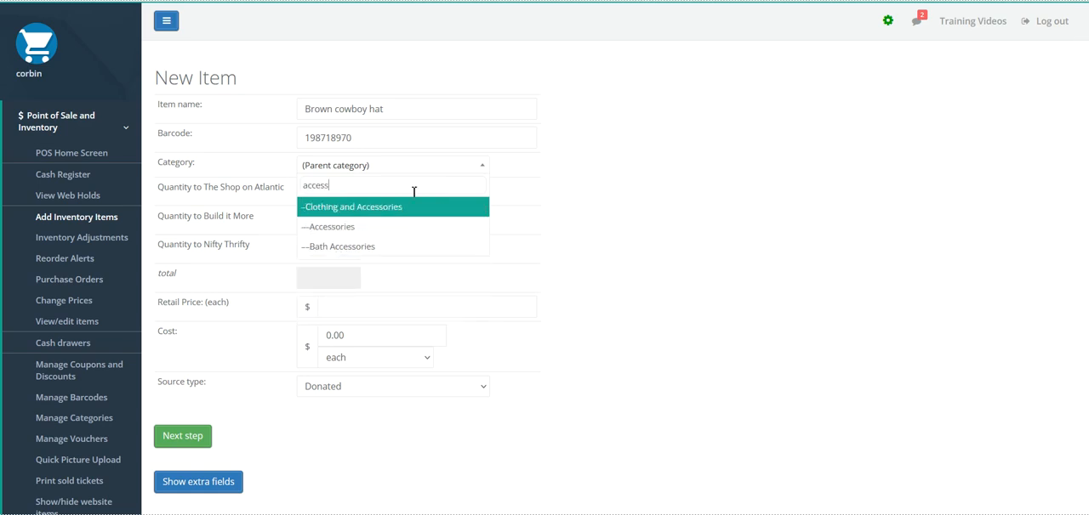
{"action": "left_click", "coordinate": [382, 232]}
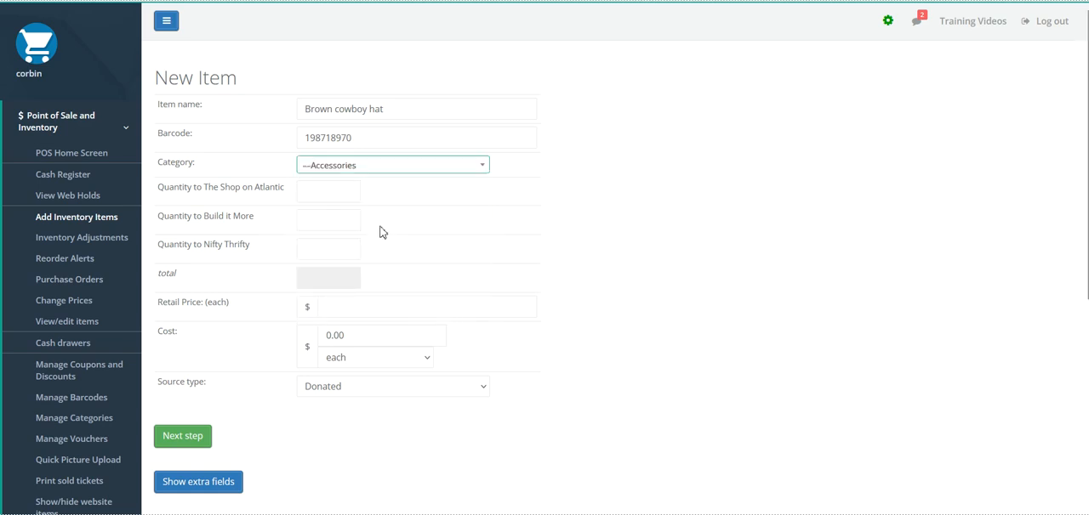
- Set the quantity for The Shop on Atlantic to 10
{"action": "left_click", "coordinate": [339, 194]}
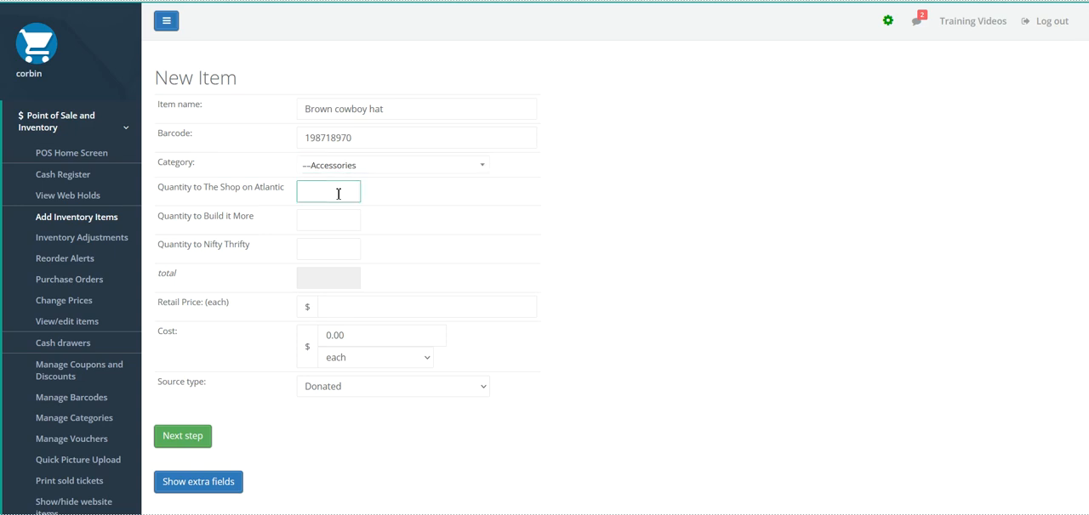
{"action": "type", "text": "10"}
{"action": "left_click", "coordinate": [406, 201]}
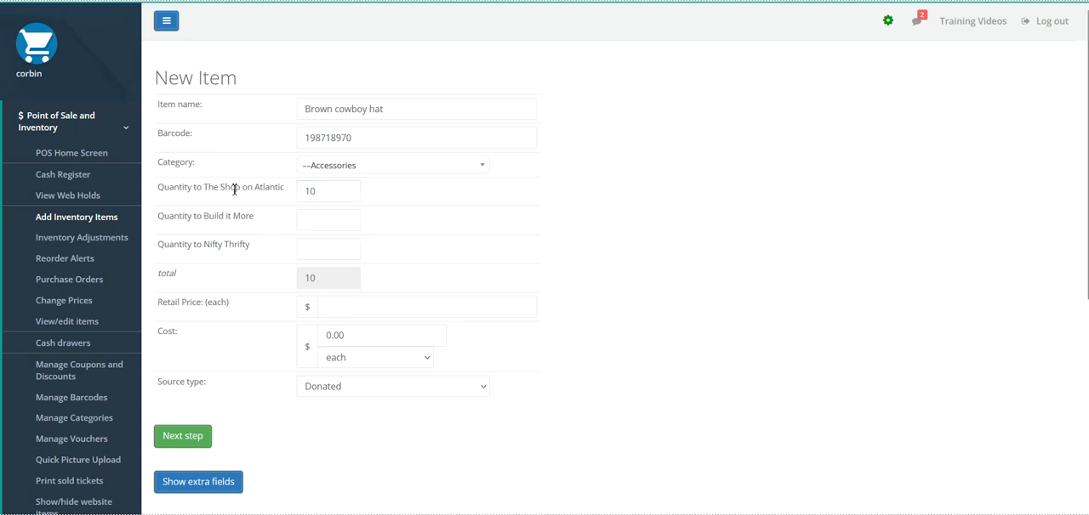
{"action": "left_click_drag", "start_coordinate": [287, 189], "coordinate": [170, 192]}
{"action": "left_click", "coordinate": [391, 193]}
- Set the retail price of each item to $75.00
{"action": "scroll", "coordinate": [345, 240], "scroll_direction": "down", "scroll_amount": 1}
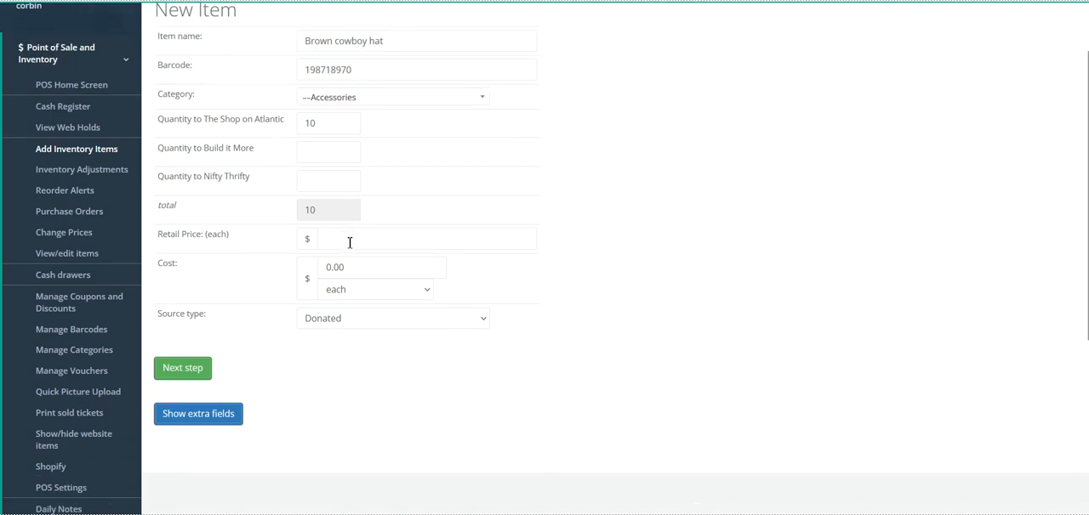
{"action": "left_click", "coordinate": [161, 239]}
{"action": "left_click_drag", "start_coordinate": [160, 239], "coordinate": [236, 243]}
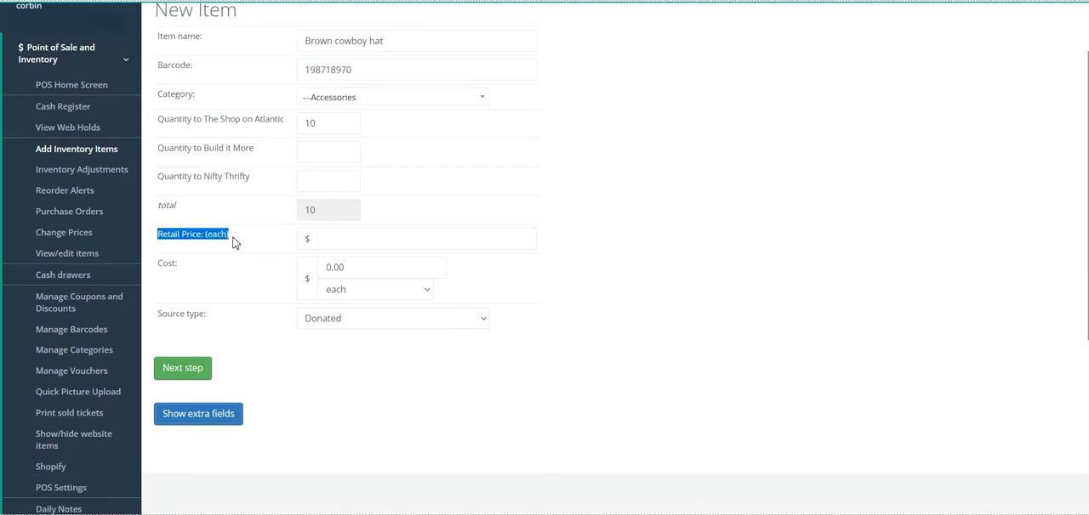
{"action": "left_click", "coordinate": [345, 240]}
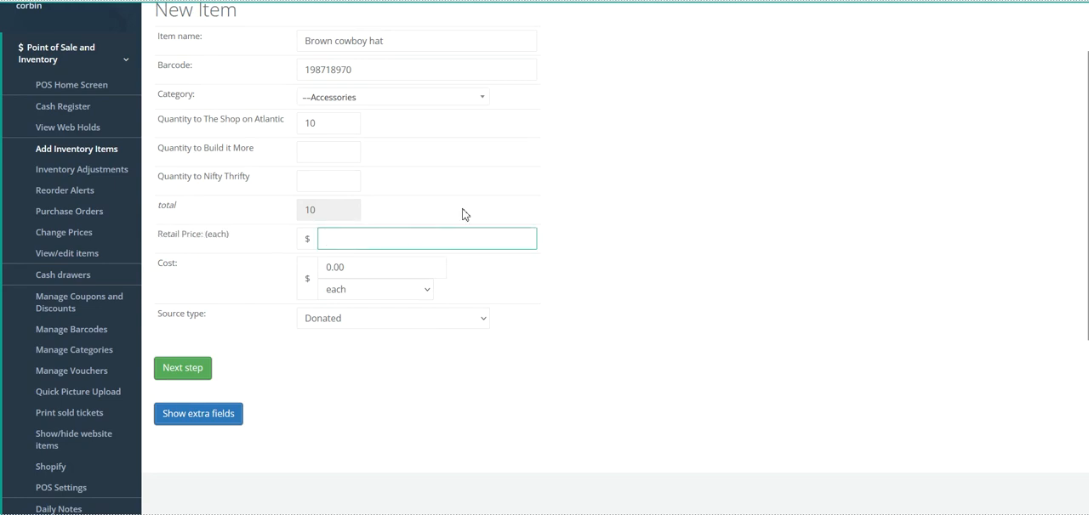
{"action": "type", "text": "75.00"}
- Set the item's cost to $450 for all units combined
{"action": "left_click_drag", "start_coordinate": [156, 262], "coordinate": [323, 268]}
{"action": "key", "text": "BackSpace"}
{"action": "left_click", "coordinate": [252, 281]}
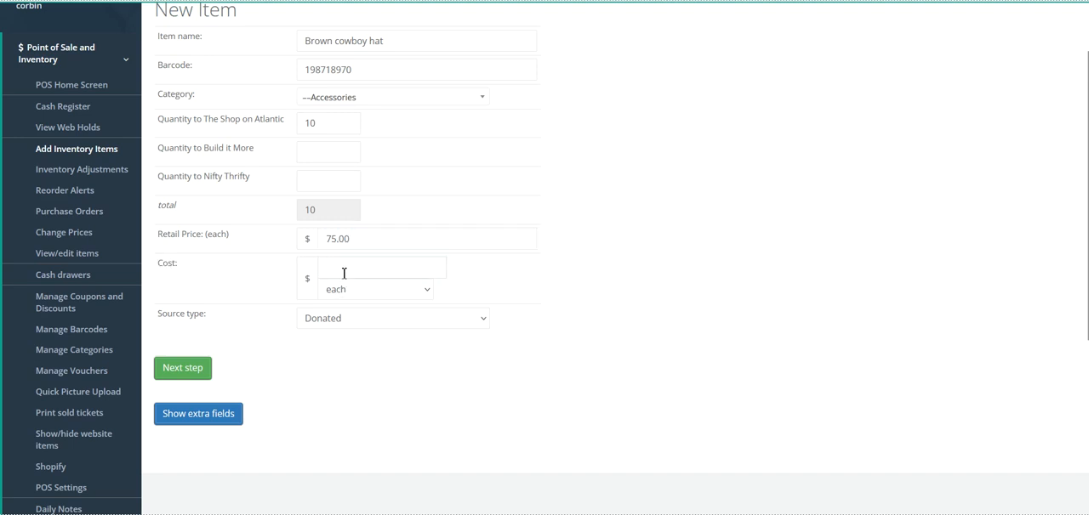
{"action": "left_click", "coordinate": [344, 273]}
{"action": "type", "text": "45"}
{"action": "left_click", "coordinate": [481, 291]}
{"action": "left_click", "coordinate": [429, 297]}
{"action": "left_click", "coordinate": [403, 329]}
{"action": "left_click", "coordinate": [352, 262]}
{"action": "type", "text": "0"}
{"action": "left_click", "coordinate": [475, 280]}
- Set the source type to Purchased and save the item with Cowboy Supply Inc. as its supplier
{"action": "left_click", "coordinate": [375, 324]}
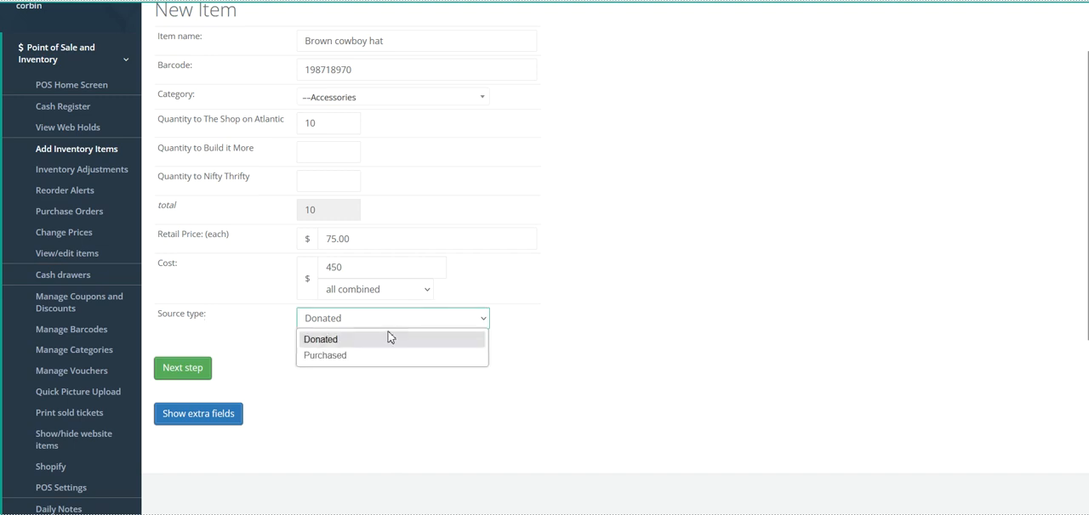
{"action": "left_click", "coordinate": [386, 355]}
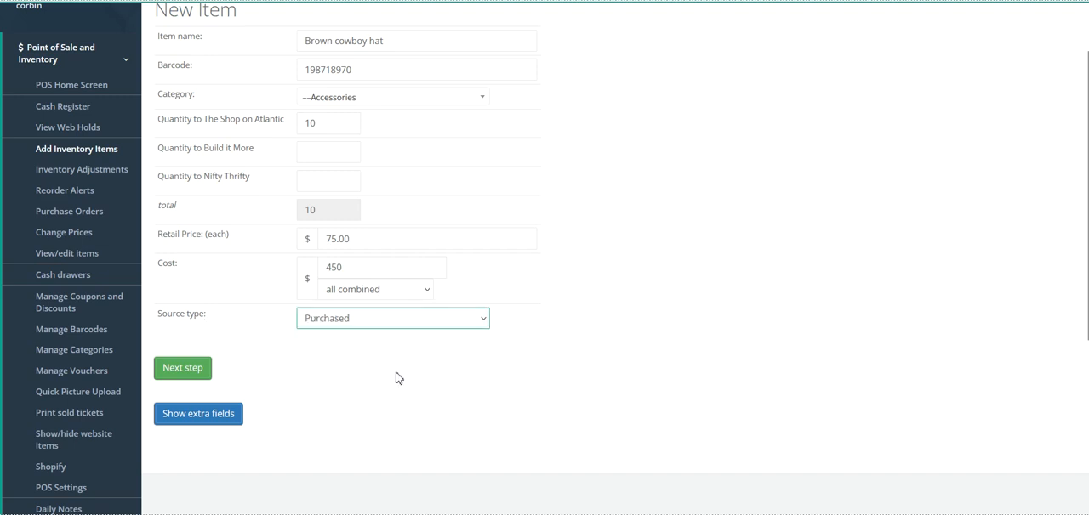
{"action": "left_click", "coordinate": [193, 371]}
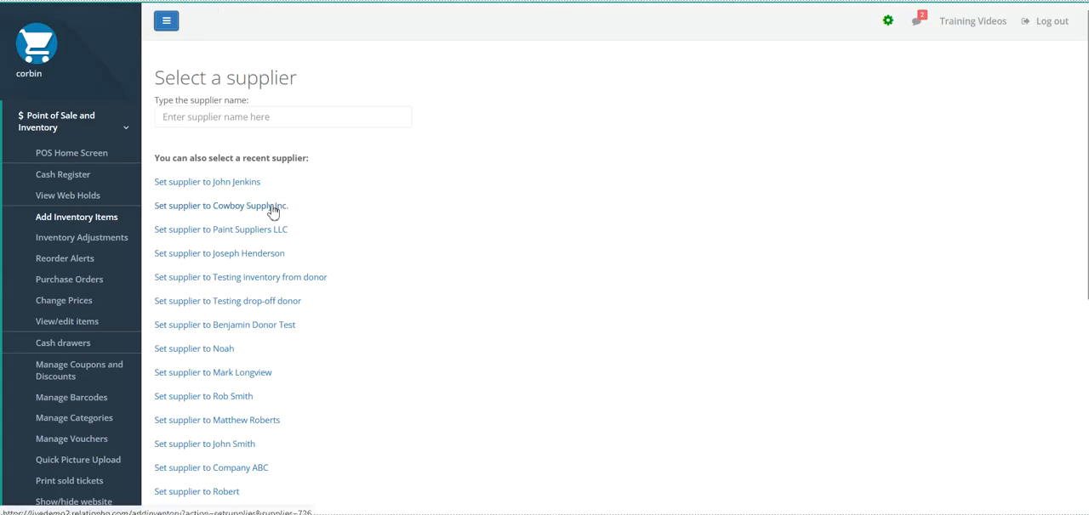
{"action": "left_click_drag", "start_coordinate": [164, 163], "coordinate": [326, 338]}
{"action": "left_click", "coordinate": [391, 251]}
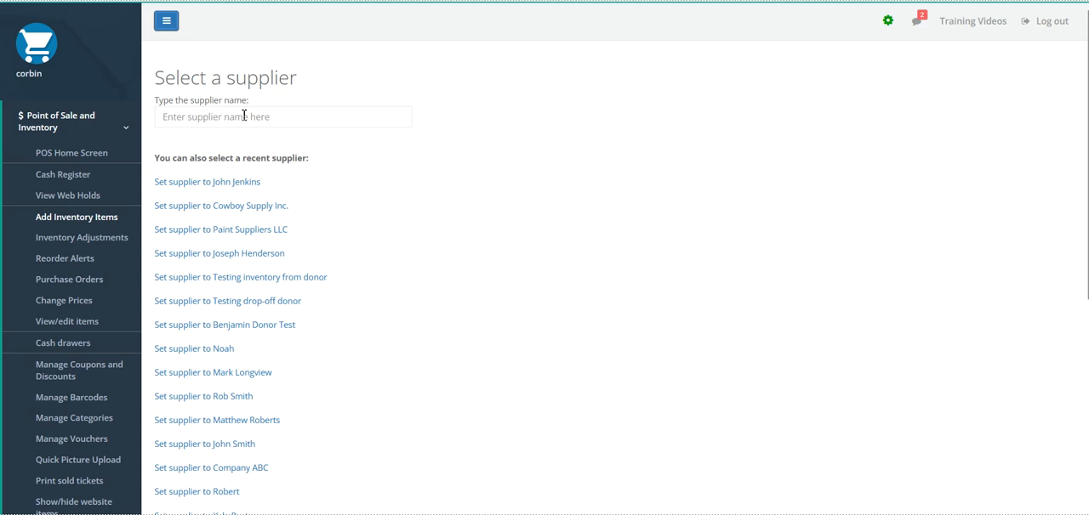
{"action": "left_click", "coordinate": [249, 206]}
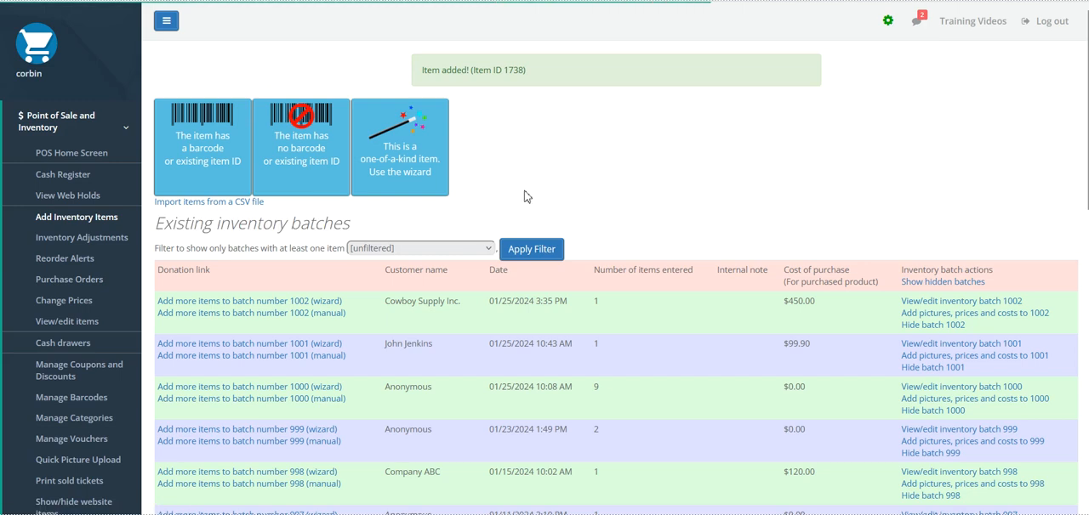
{"action": "double_click", "coordinate": [506, 72]}
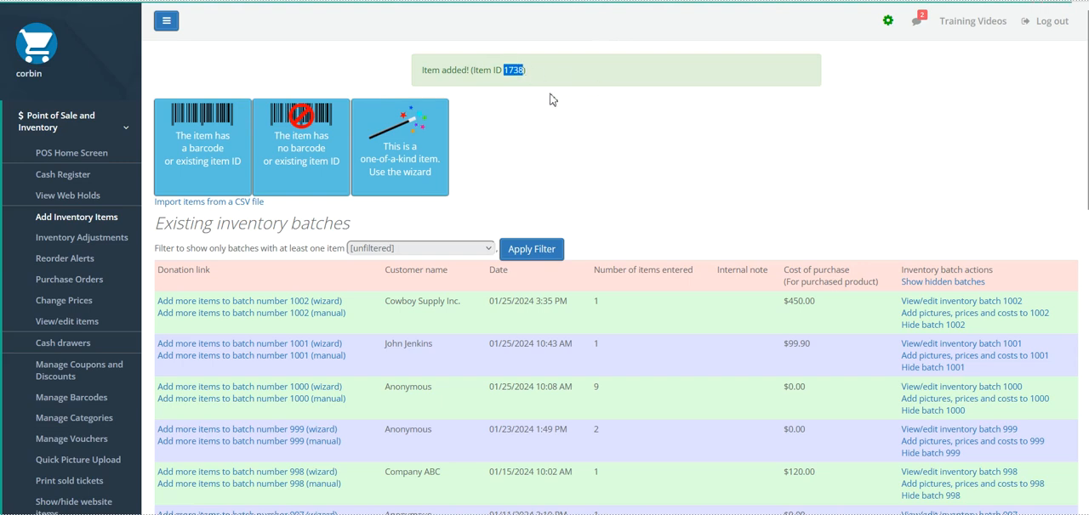
{"action": "left_click", "coordinate": [554, 126]}
{"action": "double_click", "coordinate": [506, 71]}
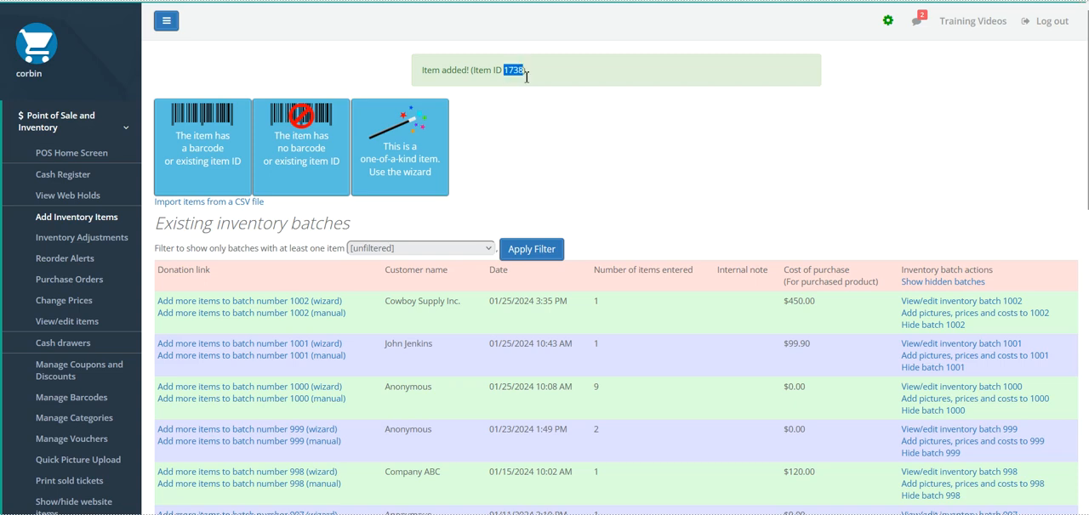
{"action": "left_click", "coordinate": [550, 149]}
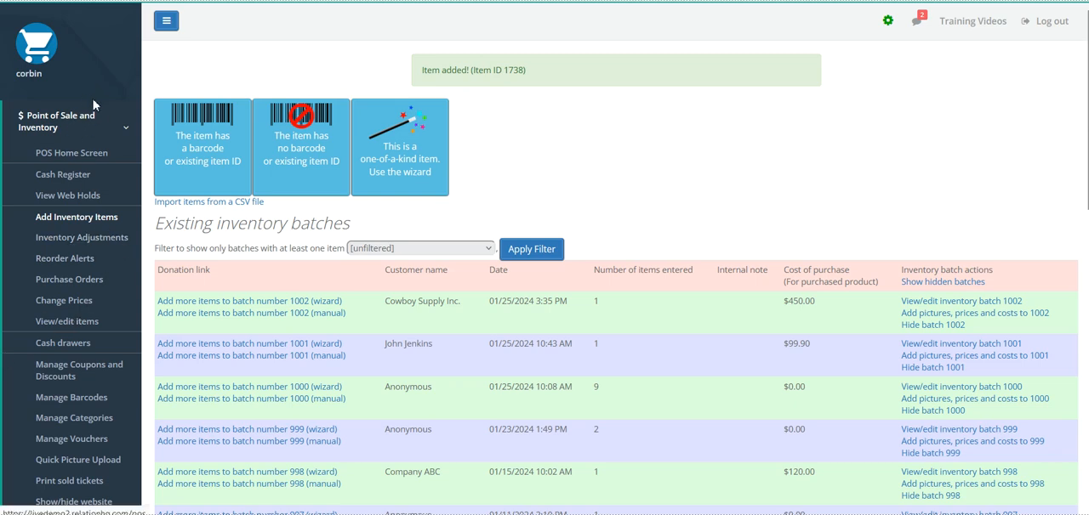
{"action": "left_click", "coordinate": [96, 126]}
{"action": "left_click", "coordinate": [96, 126]}
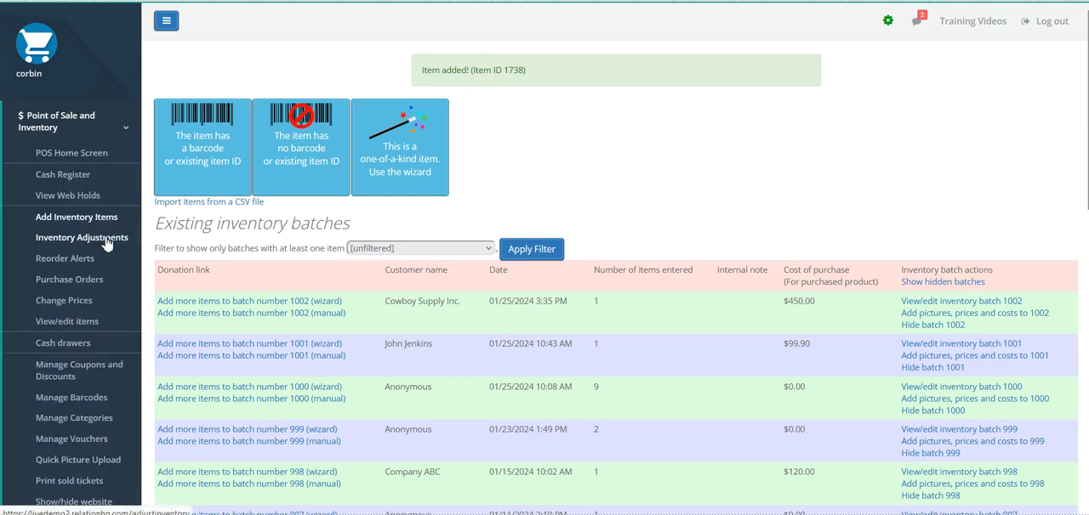
- Print 10 barcodes from this computer for item ID 1738 through barcode management
{"action": "scroll", "coordinate": [100, 256], "scroll_direction": "down", "scroll_amount": 1}
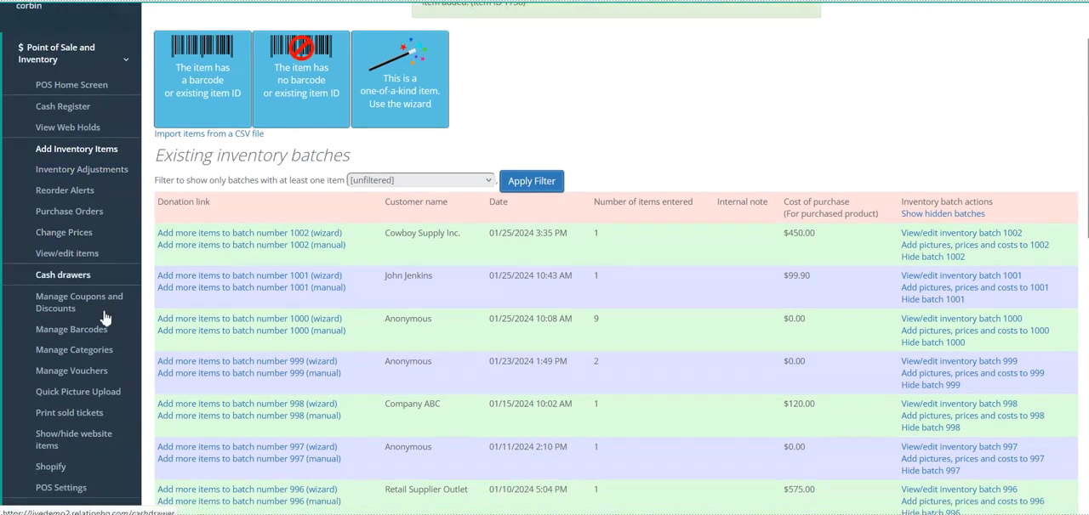
{"action": "left_click", "coordinate": [67, 334]}
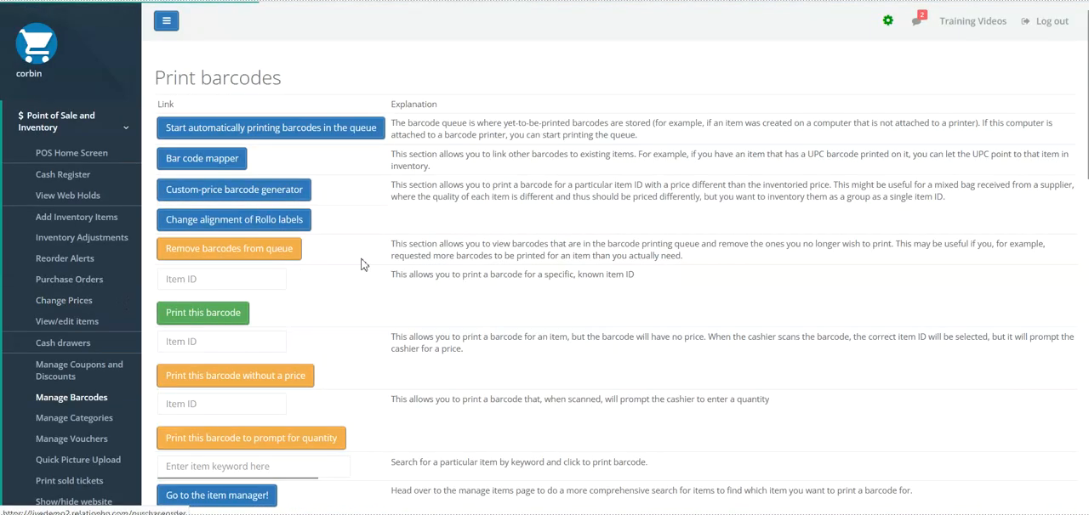
{"action": "left_click", "coordinate": [181, 279]}
{"action": "type", "text": "1738"}
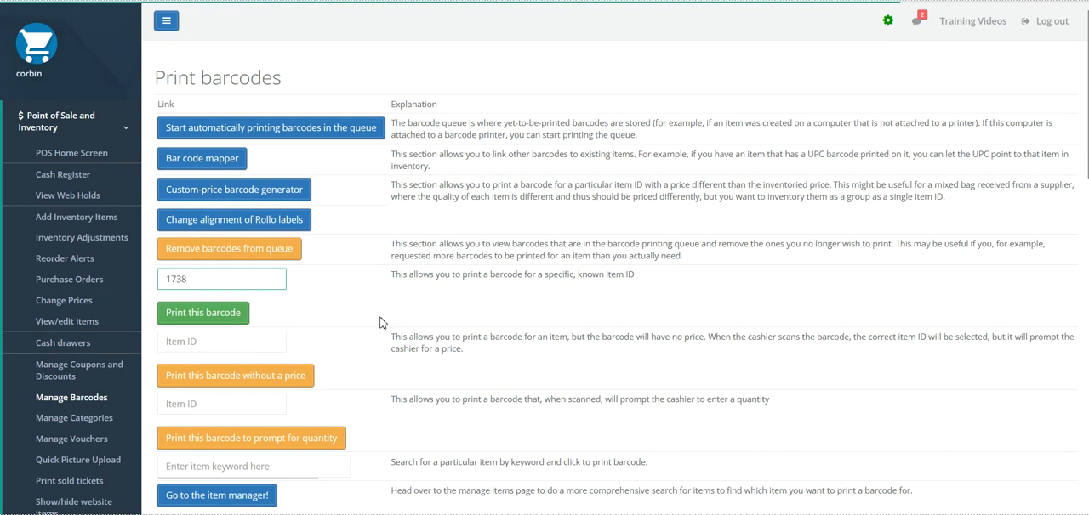
{"action": "left_click", "coordinate": [216, 316]}
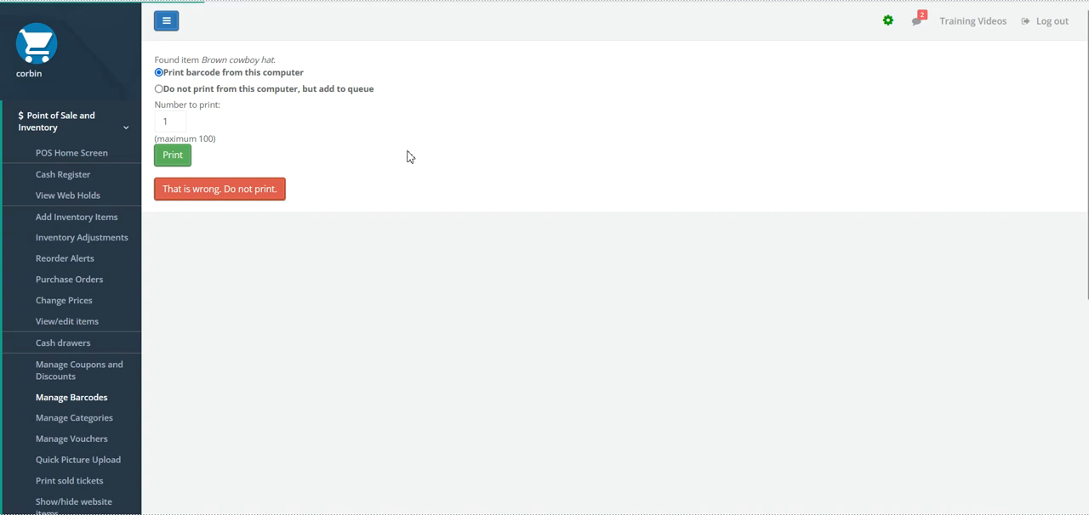
{"action": "double_click", "coordinate": [171, 122]}
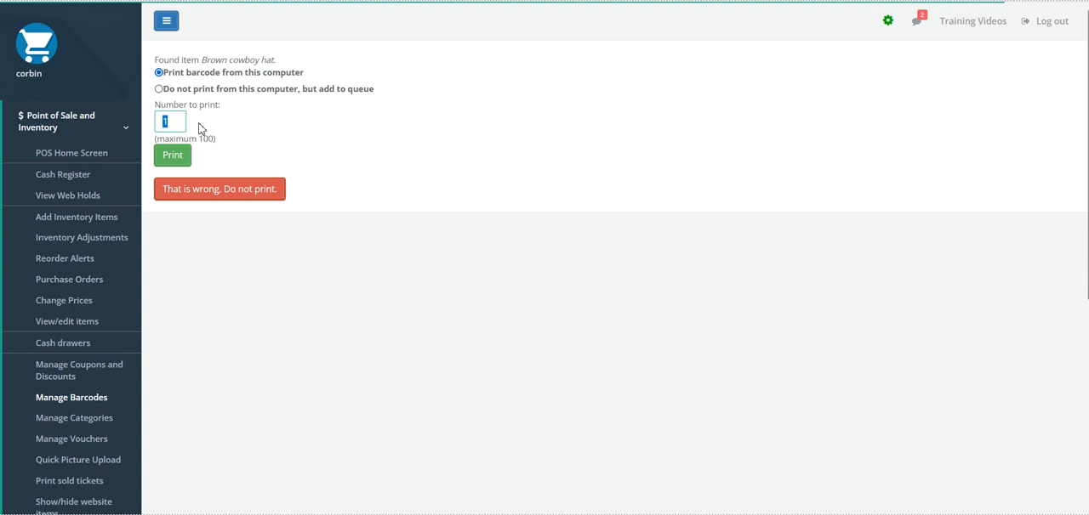
{"action": "type", "text": "10"}
{"action": "left_click", "coordinate": [197, 142]}
{"action": "left_click", "coordinate": [171, 158]}
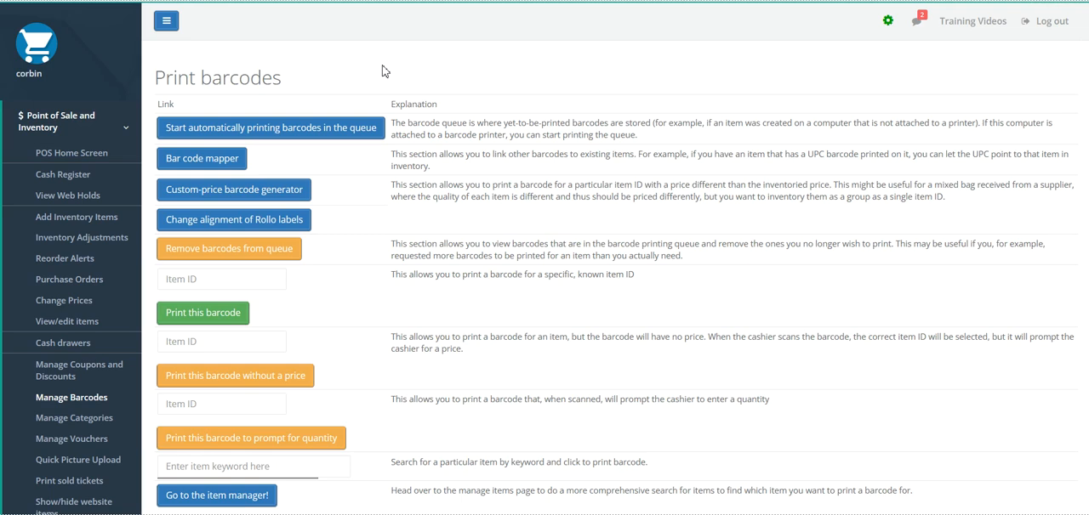
- Look up the item with barcode 198718970 for adding more inventory
{"action": "left_click", "coordinate": [71, 220]}
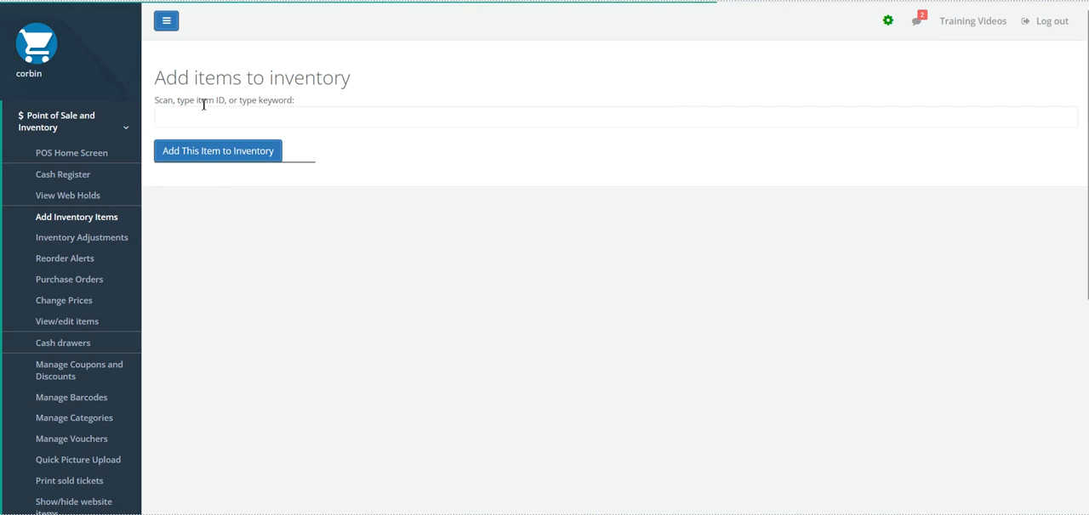
{"action": "left_click", "coordinate": [225, 127]}
{"action": "type", "text": "198718970"}
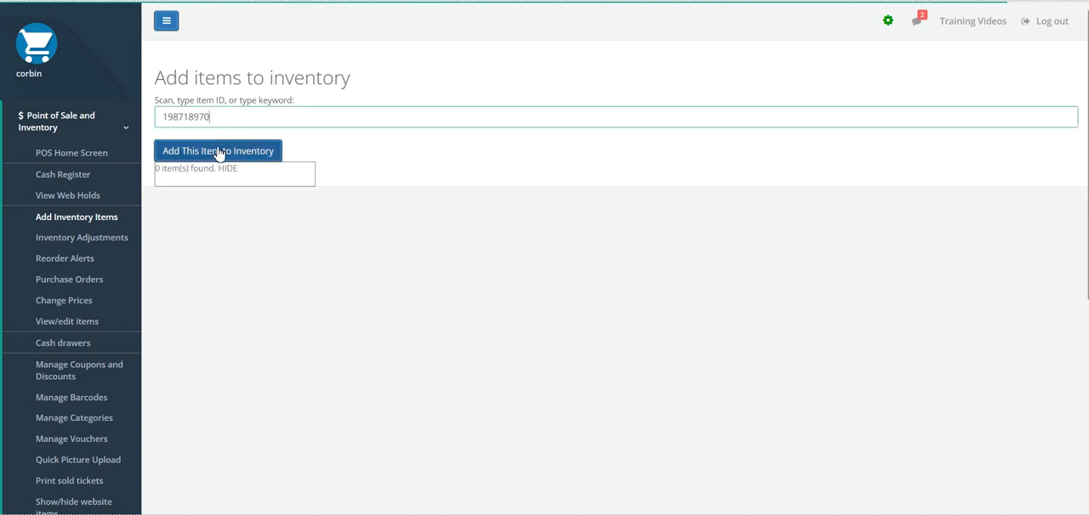
{"action": "left_click", "coordinate": [218, 152]}
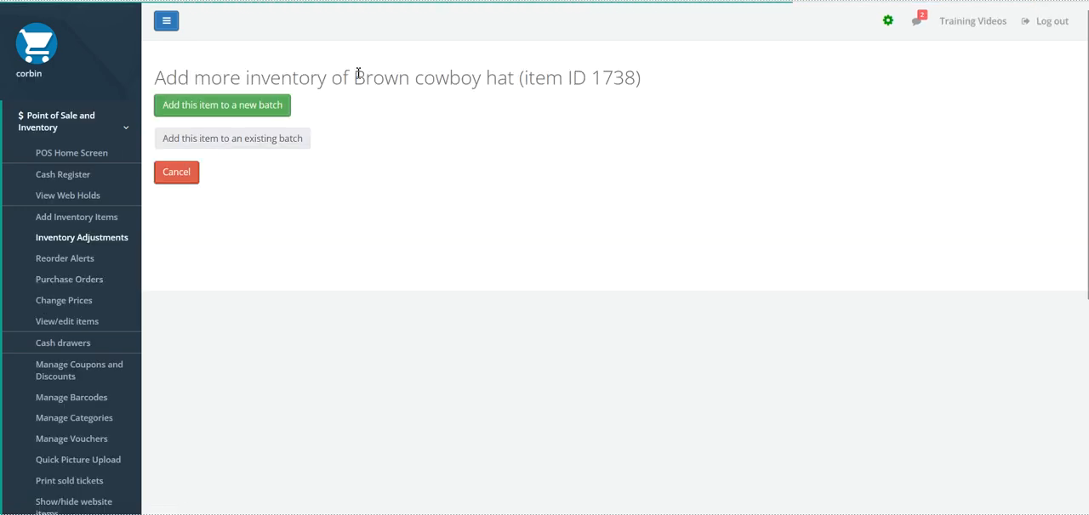
- Add the brown cowboy hat to a new batch with Cowboy Supply Inc. as the supplier
{"action": "left_click_drag", "start_coordinate": [357, 73], "coordinate": [668, 81]}
{"action": "left_click", "coordinate": [643, 124]}
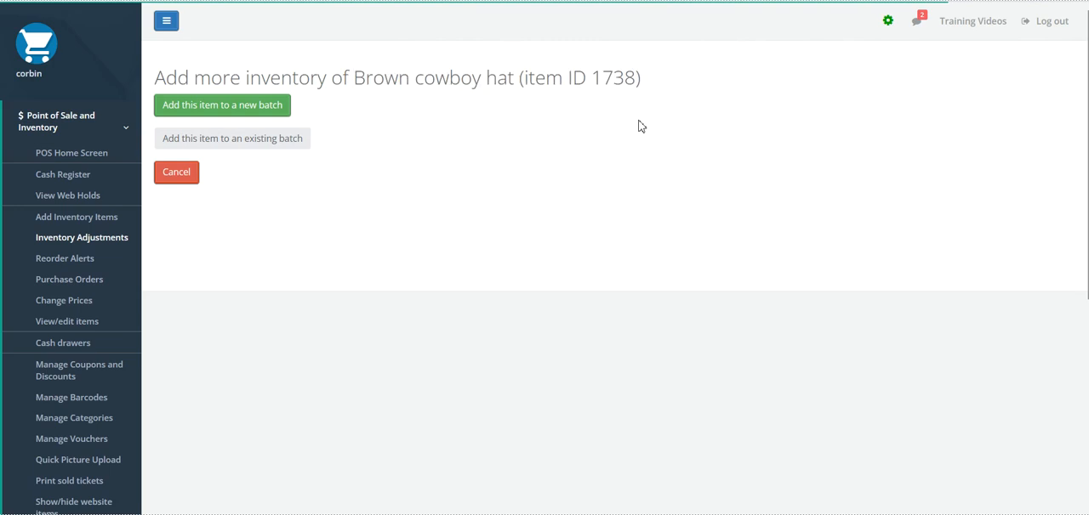
{"action": "left_click", "coordinate": [240, 108]}
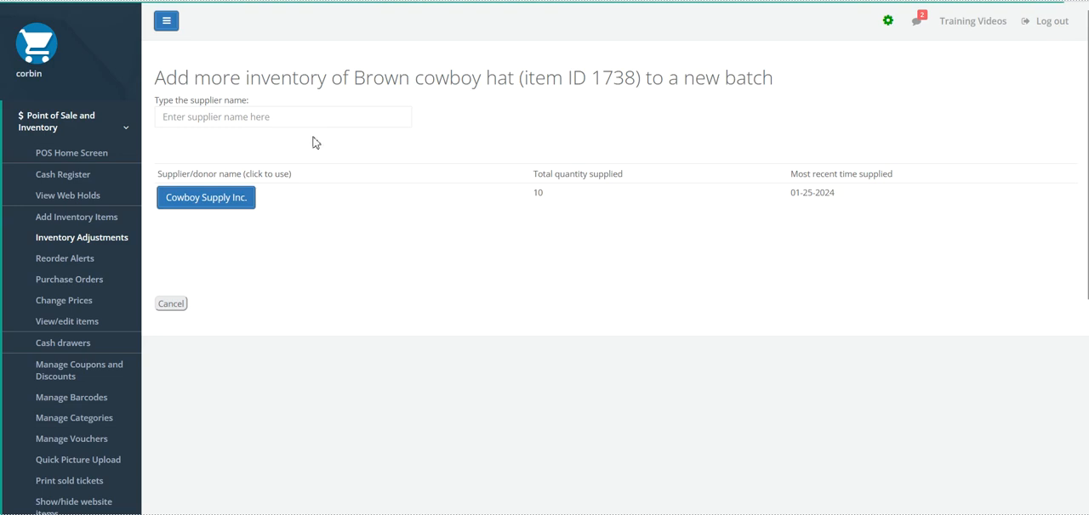
{"action": "left_click", "coordinate": [206, 203]}
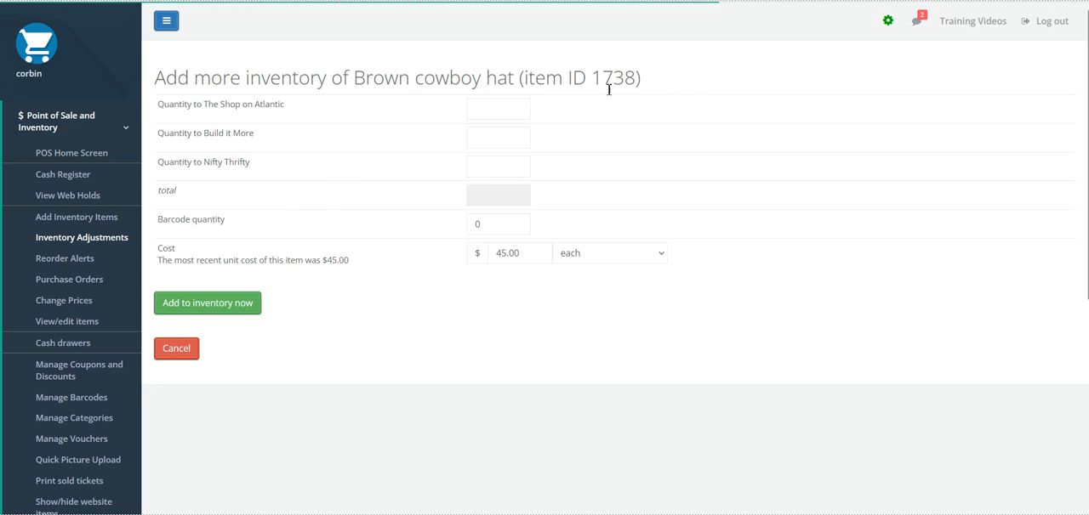
- Set the quantity for The Shop on Atlantic to 15 and the barcode quantity to 15
{"action": "left_click", "coordinate": [498, 109]}
{"action": "type", "text": "15"}
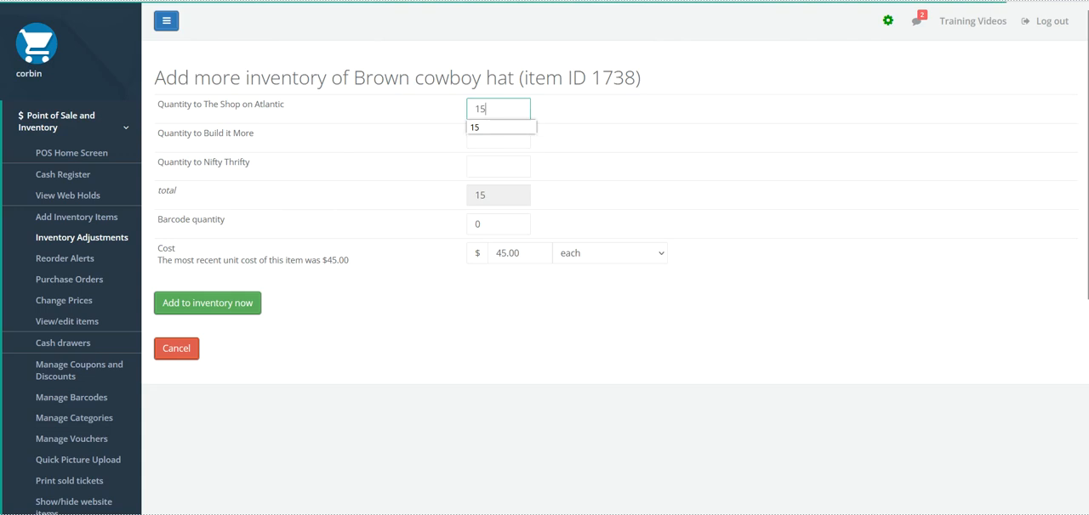
{"action": "left_click", "coordinate": [638, 123]}
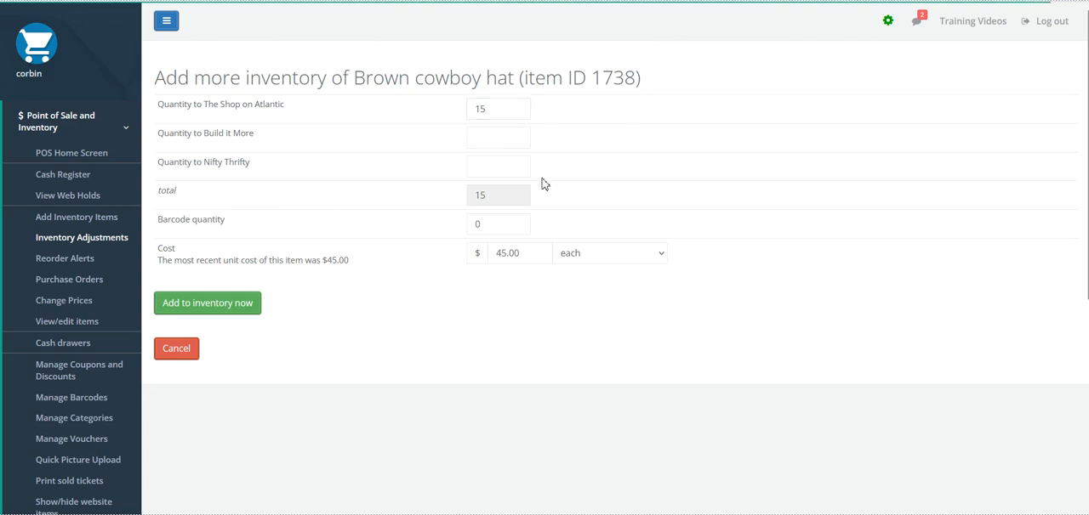
{"action": "left_click_drag", "start_coordinate": [230, 223], "coordinate": [160, 225]}
{"action": "key", "text": "Tab"}
{"action": "type", "text": "15"}
{"action": "left_click", "coordinate": [405, 265]}
- Set the cost to $42.50 each and add the new batch to inventory, confirming the values
{"action": "left_click_drag", "start_coordinate": [535, 256], "coordinate": [491, 253]}
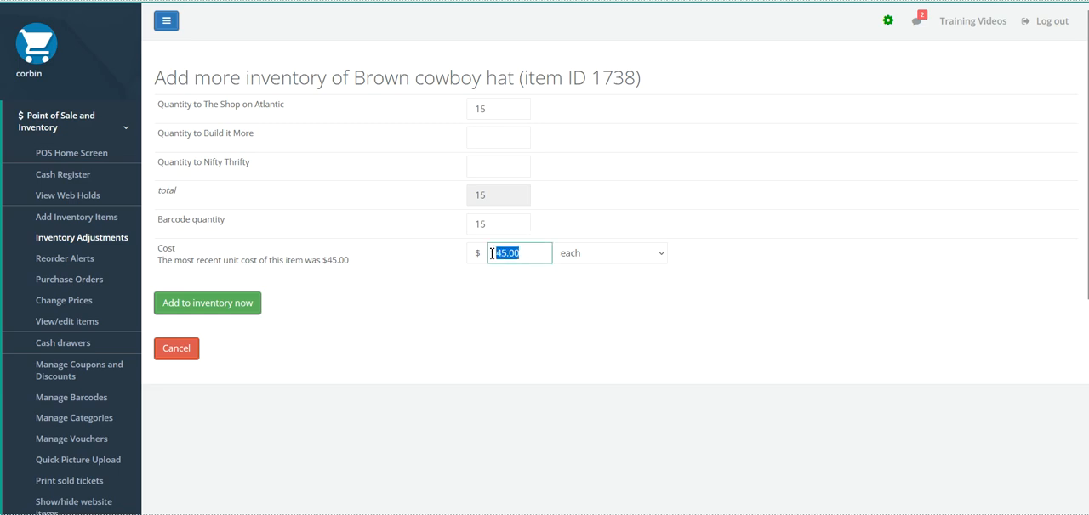
{"action": "type", "text": "42.50"}
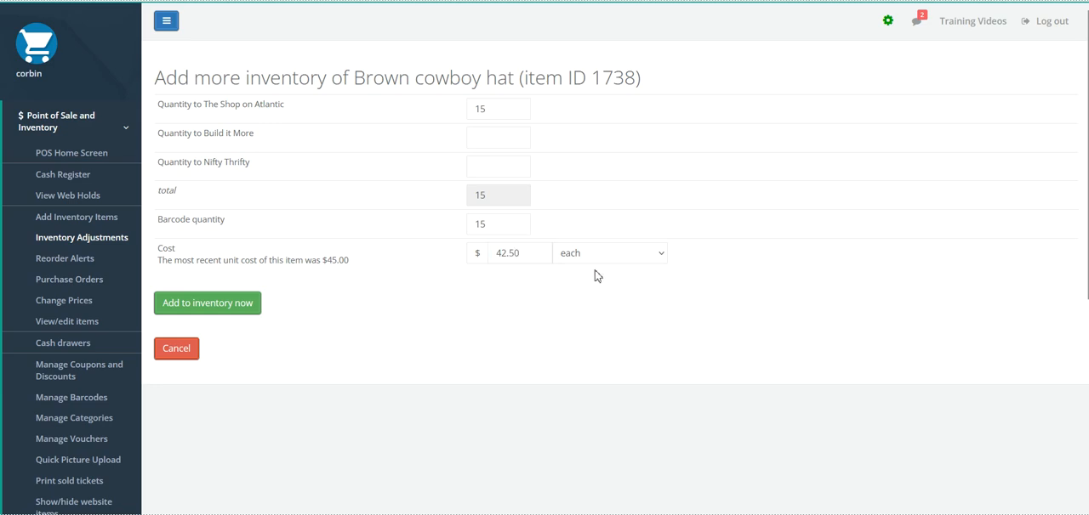
{"action": "left_click", "coordinate": [604, 257]}
{"action": "left_click", "coordinate": [627, 267]}
{"action": "left_click", "coordinate": [631, 264]}
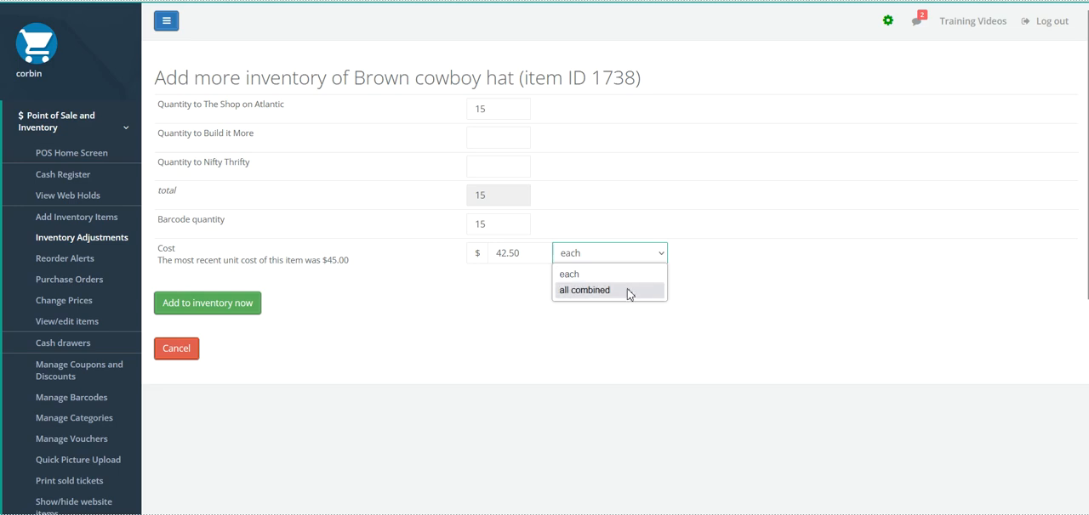
{"action": "left_click", "coordinate": [625, 274]}
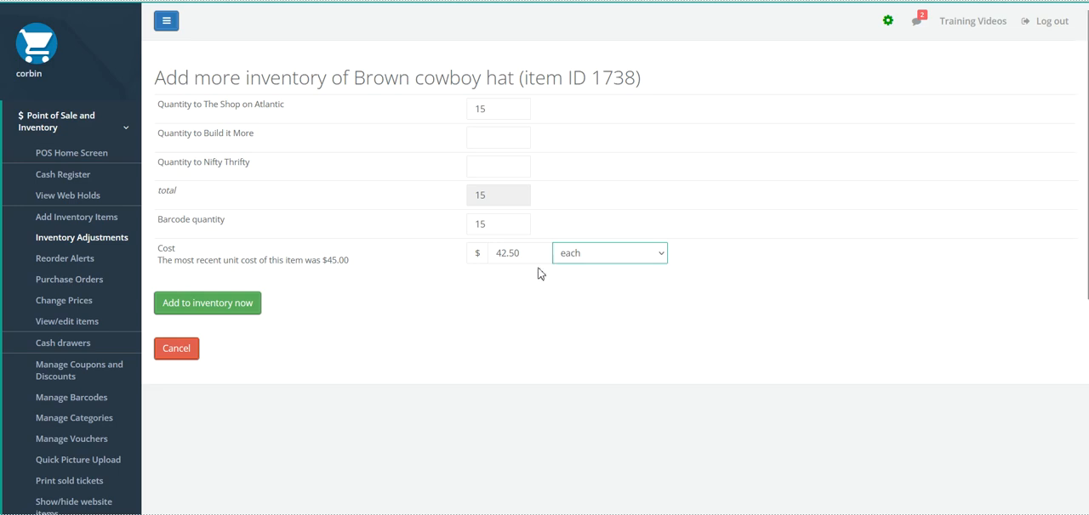
{"action": "left_click", "coordinate": [236, 310]}
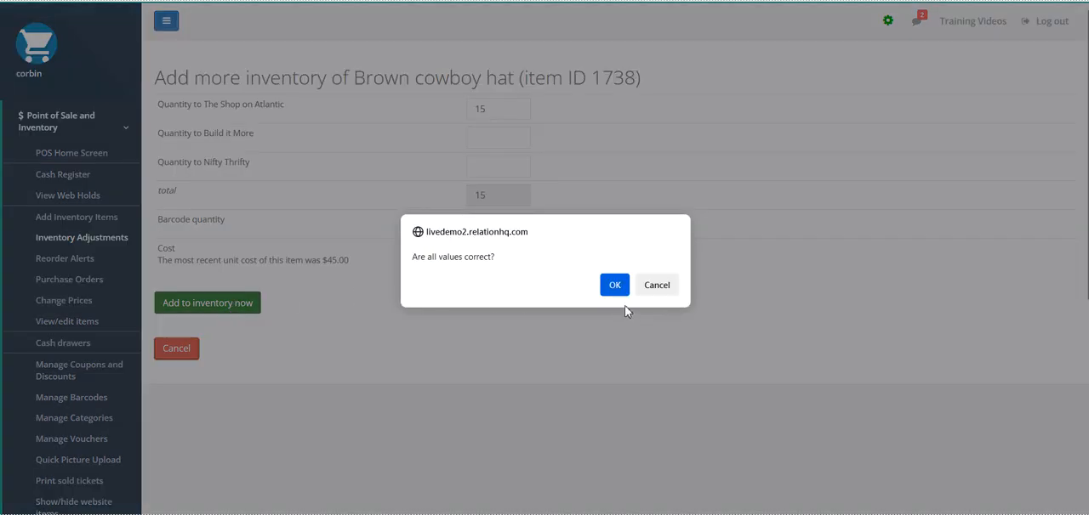
{"action": "left_click", "coordinate": [615, 286]}
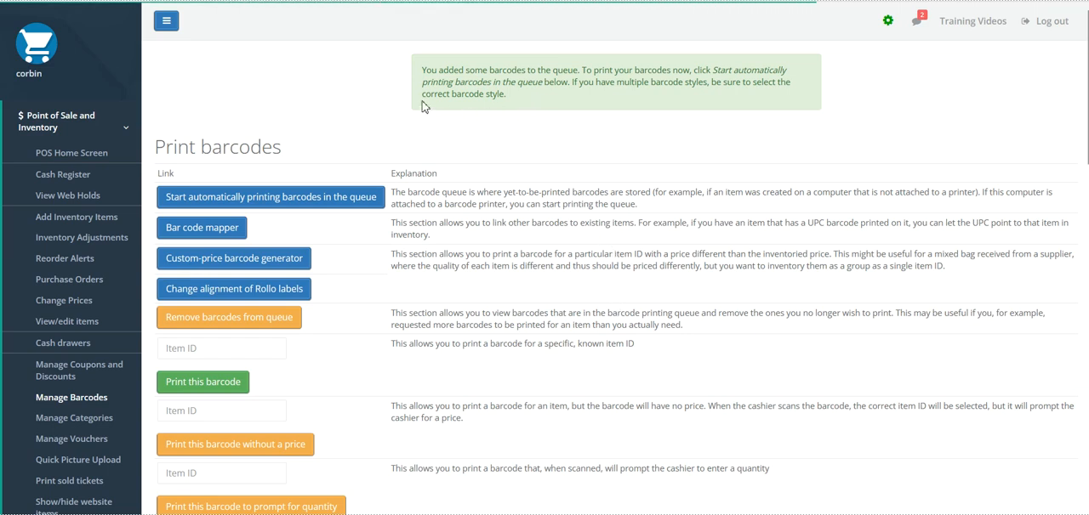
- Set the barcode style to White for printing the queued barcodes
{"action": "left_click_drag", "start_coordinate": [422, 69], "coordinate": [774, 96]}
{"action": "left_click", "coordinate": [326, 96]}
{"action": "scroll", "coordinate": [325, 96], "scroll_direction": "down", "scroll_amount": 10}
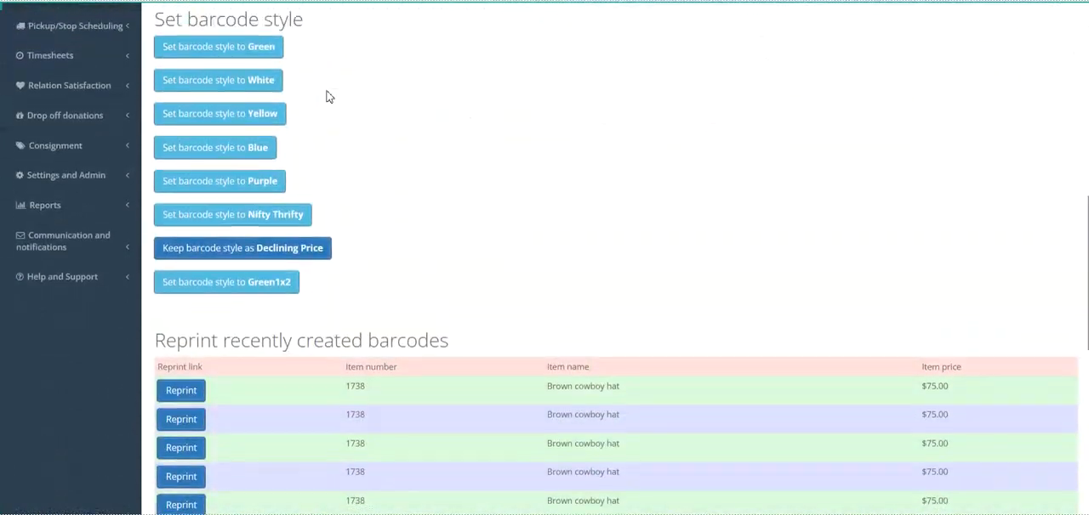
{"action": "scroll", "coordinate": [327, 96], "scroll_direction": "up", "scroll_amount": 2}
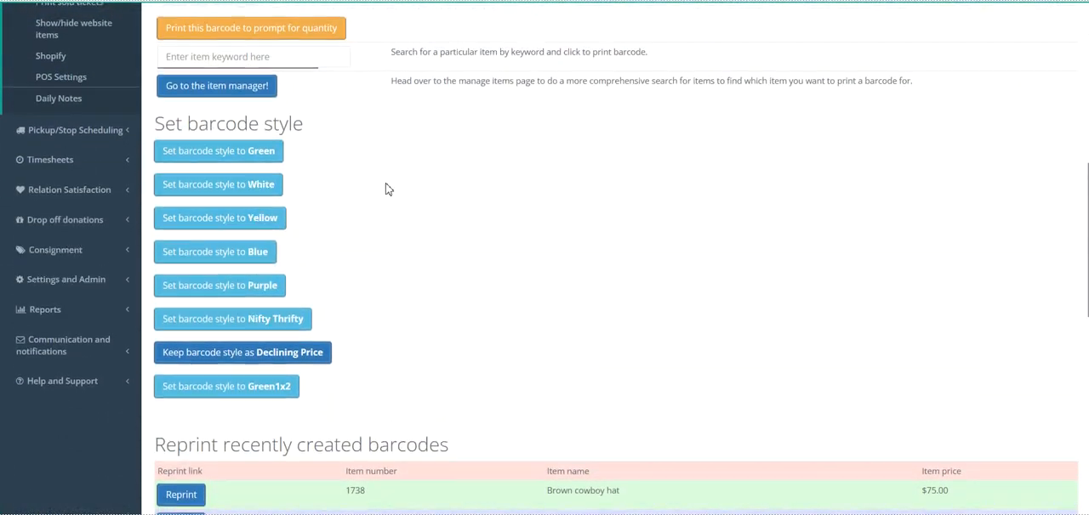
{"action": "scroll", "coordinate": [385, 189], "scroll_direction": "down", "scroll_amount": 1}
{"action": "scroll", "coordinate": [386, 188], "scroll_direction": "up", "scroll_amount": 1}
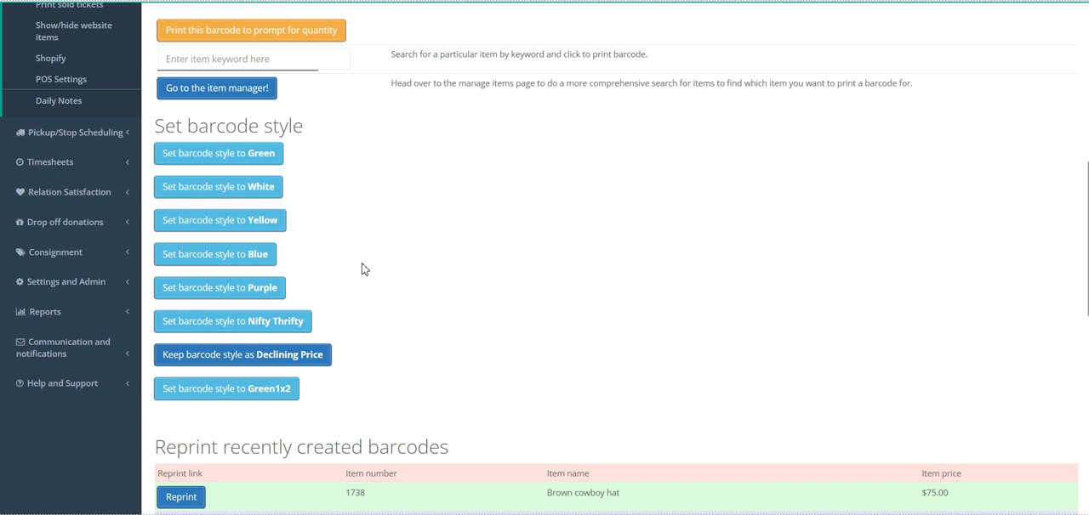
{"action": "left_click", "coordinate": [275, 194]}
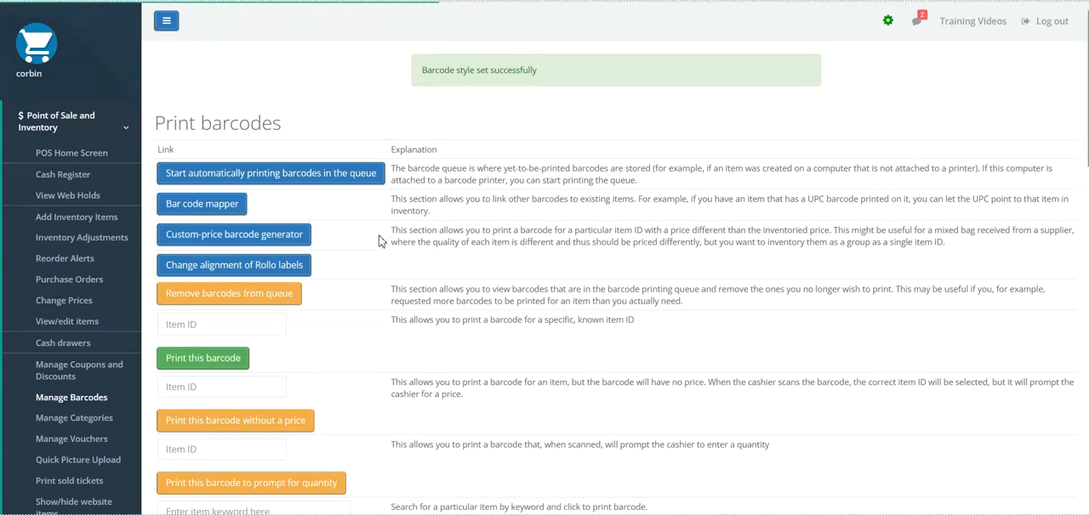